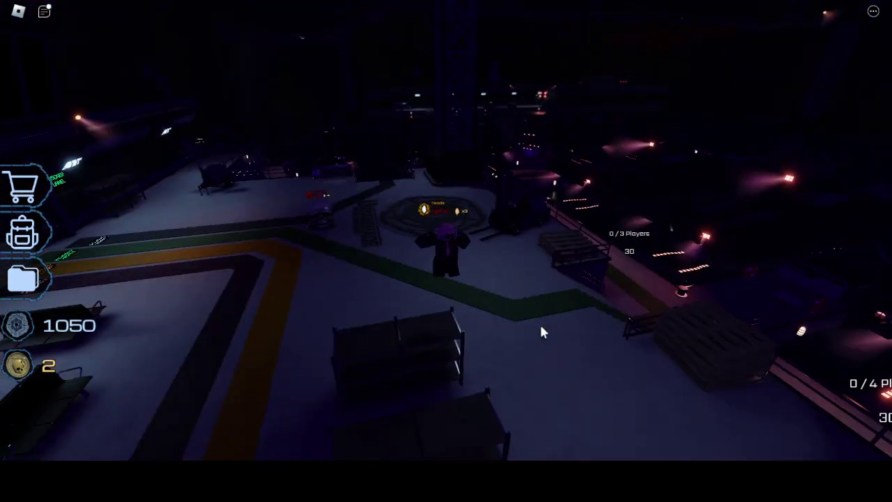
With Shift Lock on, walk across the dark plaza past the forklift by the Urbanshade logo.
{"action": "key", "text": "shift"}
{"action": "key", "text": "w"}
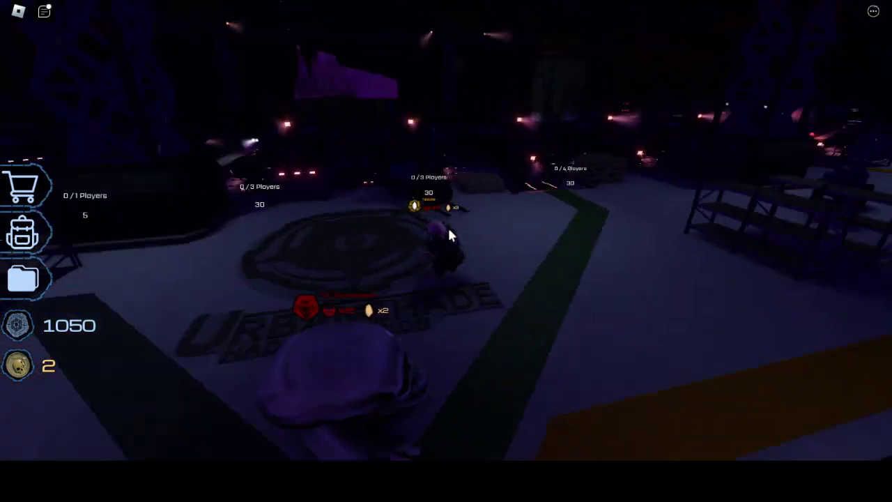
{"action": "key", "text": "w"}
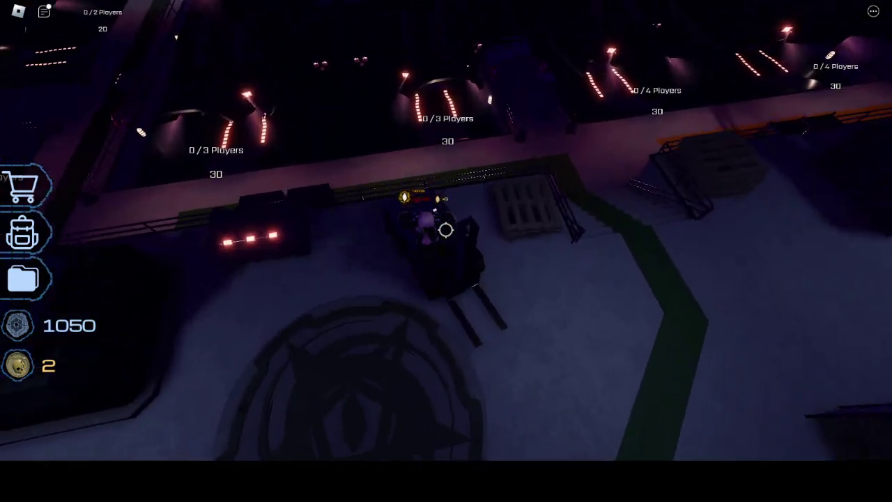
{"action": "key", "text": "w"}
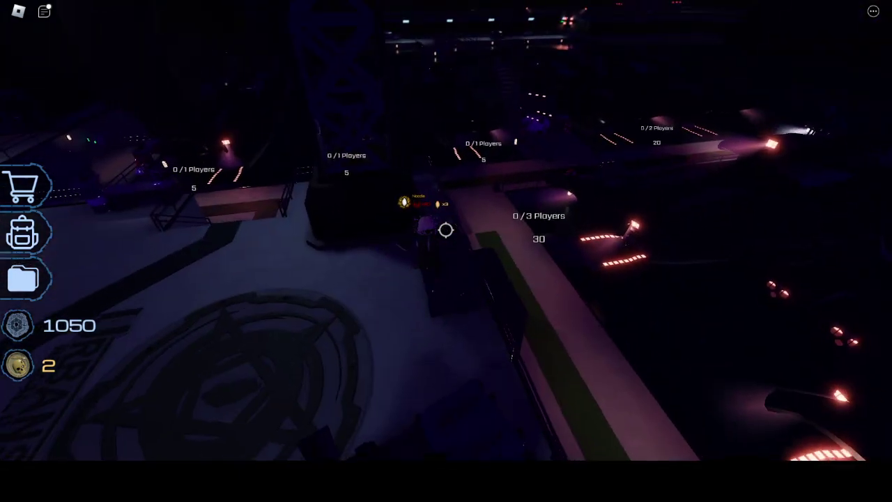
{"action": "key", "text": "w"}
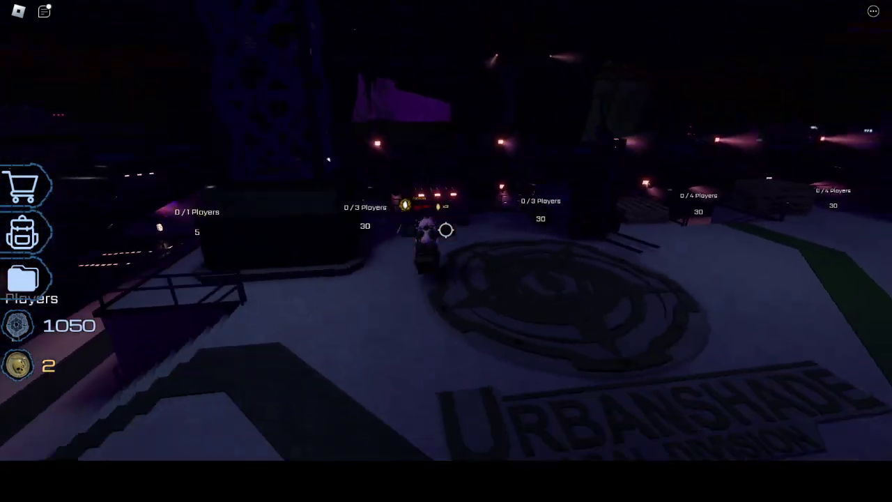
{"action": "key", "text": "w"}
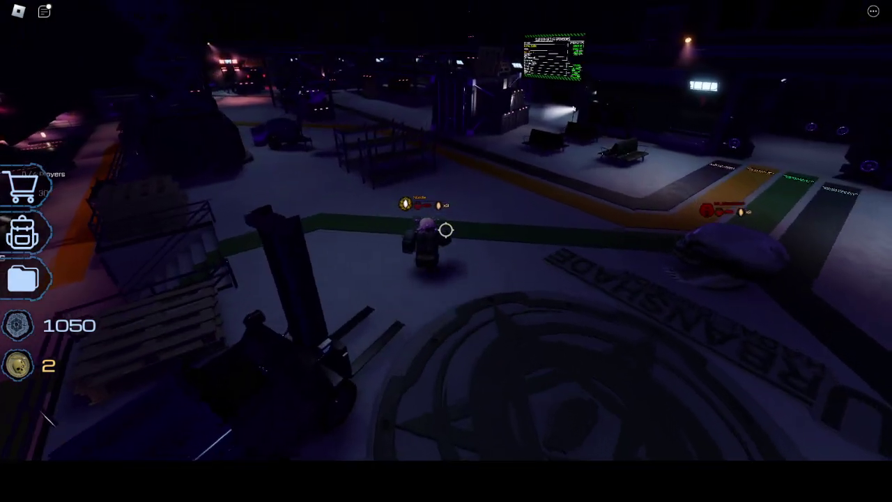
Walk past the shelving units and waiting benches, ending at the railing above the queue pads.
{"action": "key", "text": "w"}
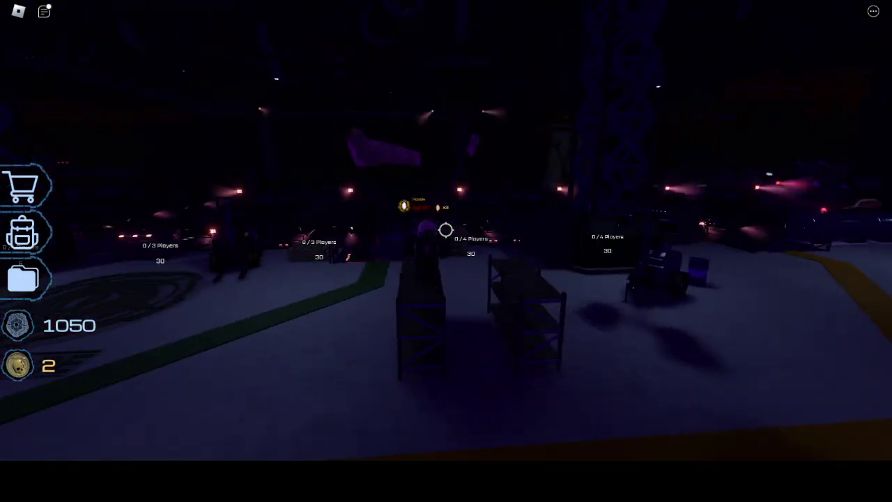
{"action": "key", "text": "w"}
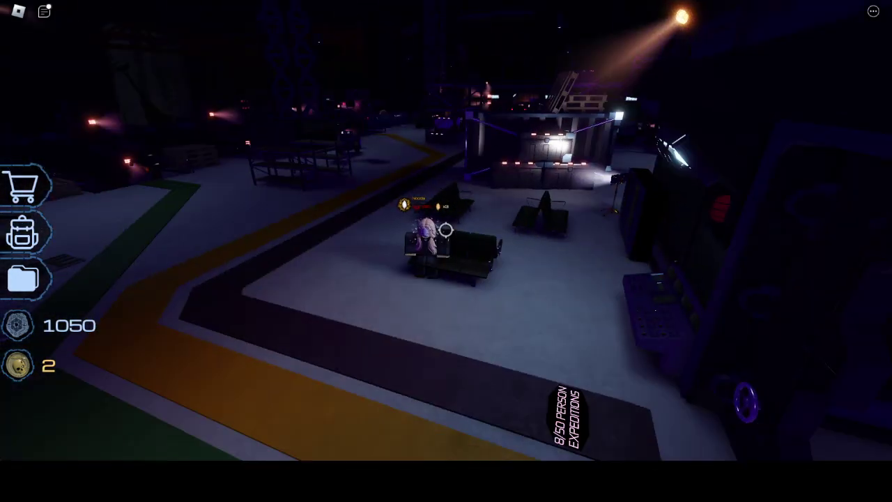
{"action": "key", "text": "w"}
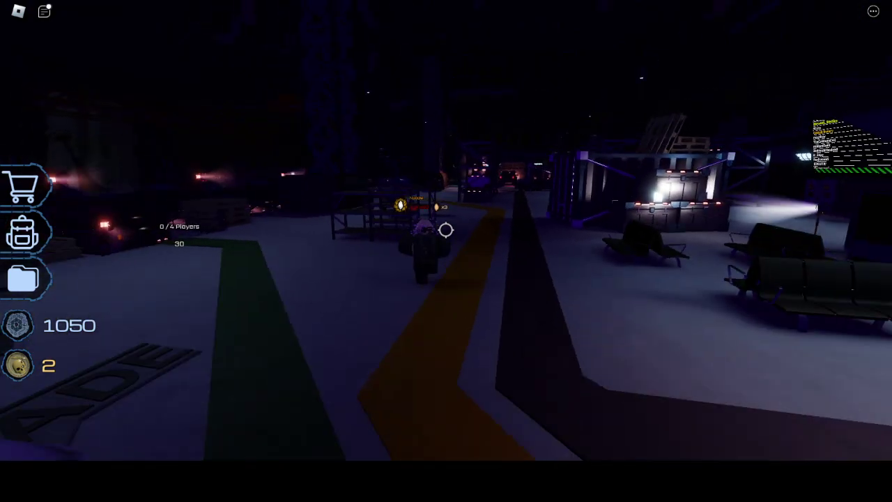
{"action": "key", "text": "w"}
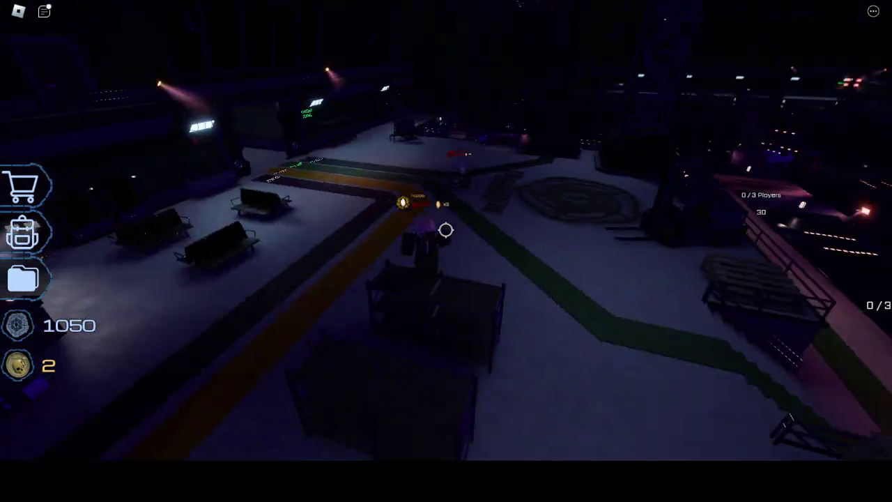
{"action": "key", "text": "w"}
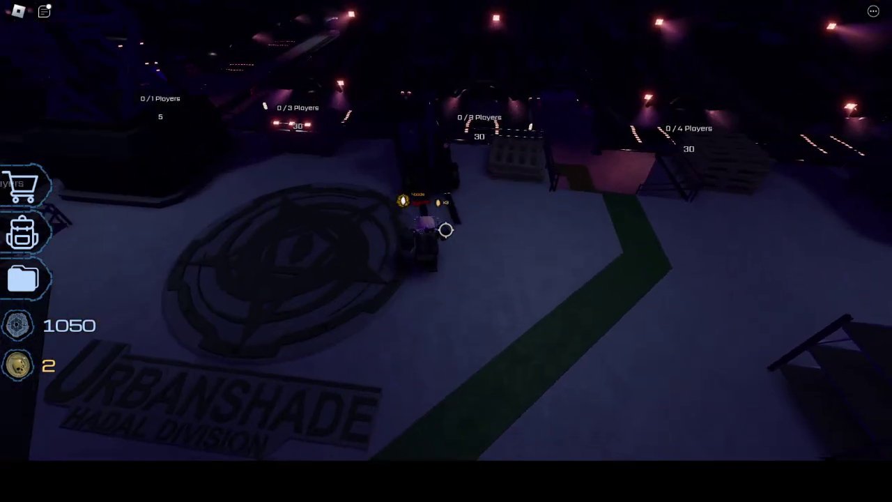
{"action": "key", "text": "w"}
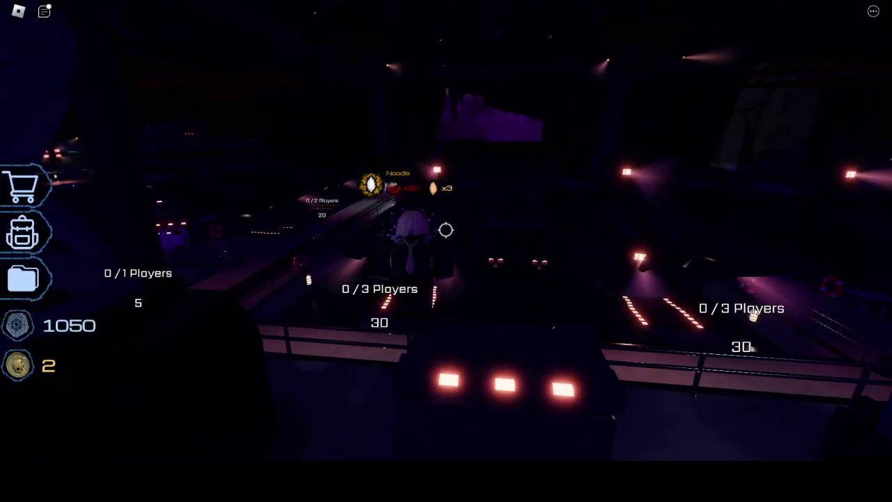
In first person, walk the raised walkway past the lamp desk into the life-ring corridor.
{"action": "key", "text": "w"}
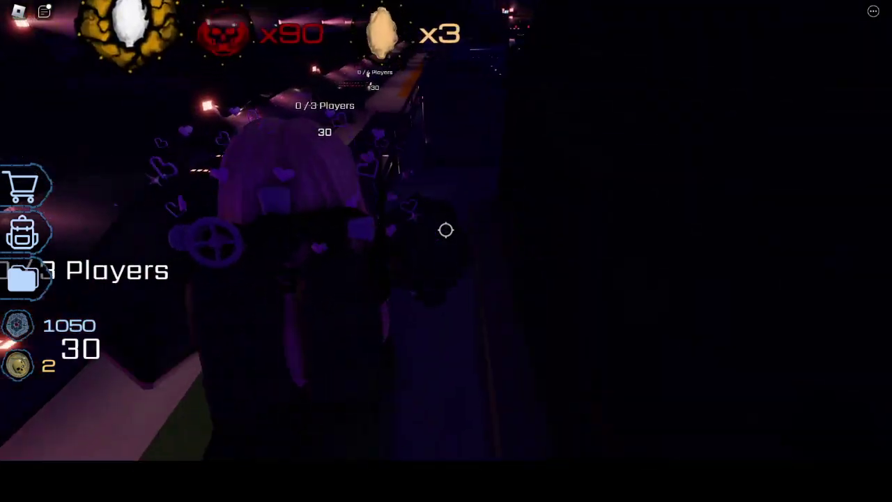
{"action": "key", "text": "w"}
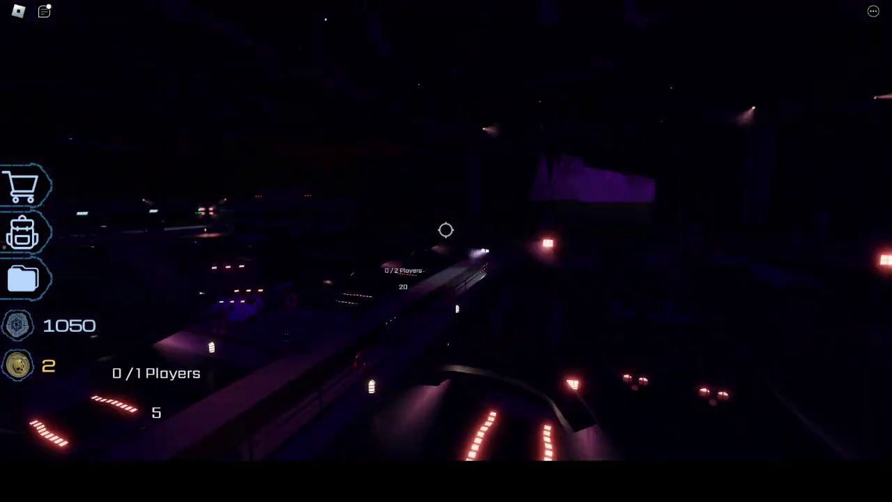
{"action": "key", "text": "w"}
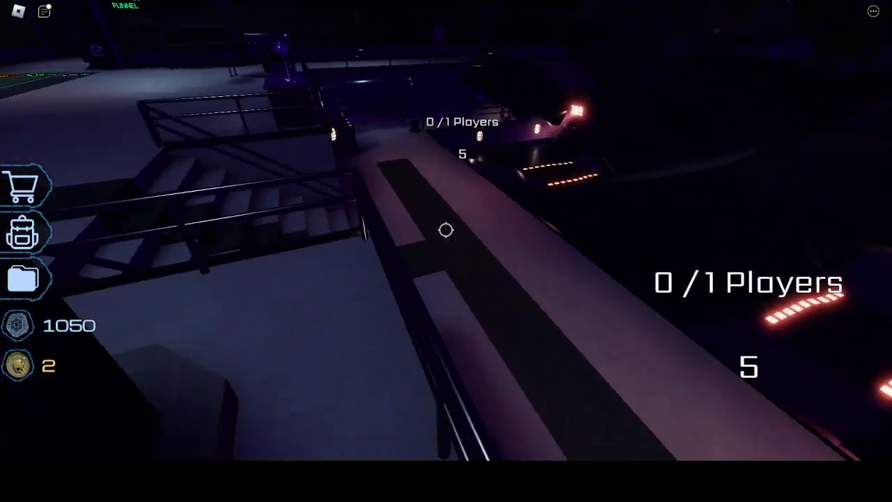
{"action": "key", "text": "w"}
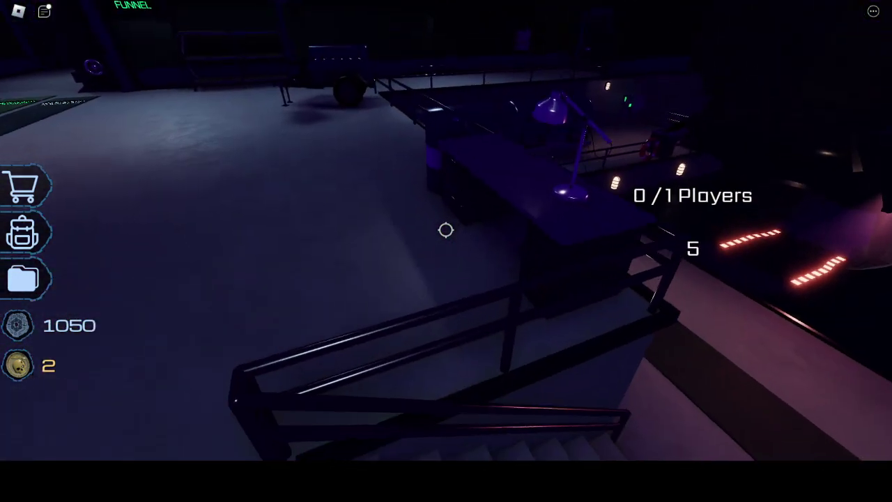
{"action": "key", "text": "w"}
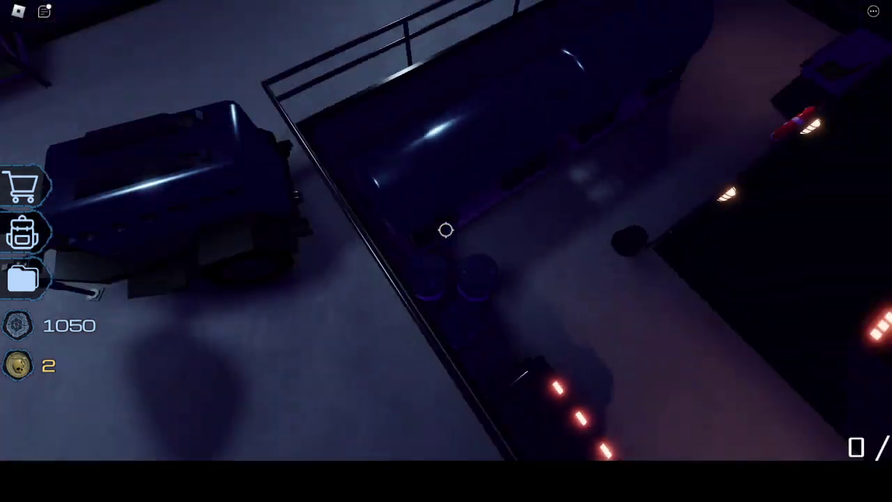
{"action": "key", "text": "w"}
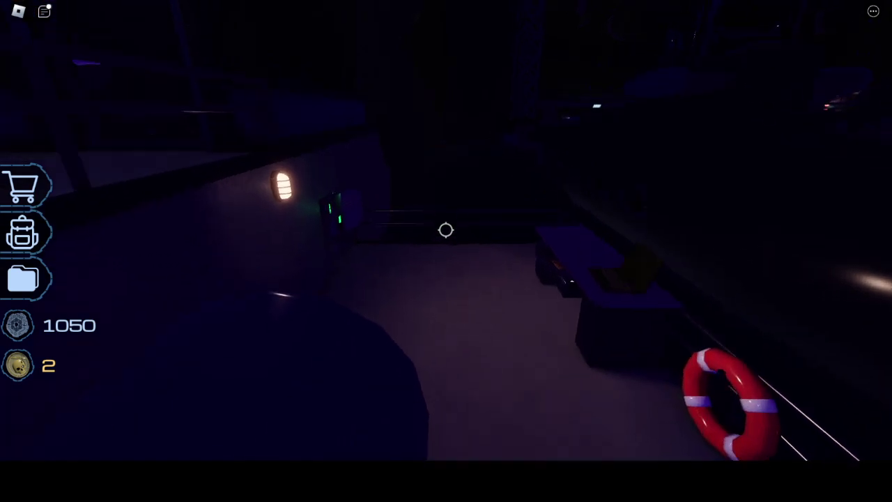
Pass the laptop desk and overlook the vehicles, then return to third person over the plaza.
{"action": "key", "text": "w"}
{"action": "key", "text": "w"}
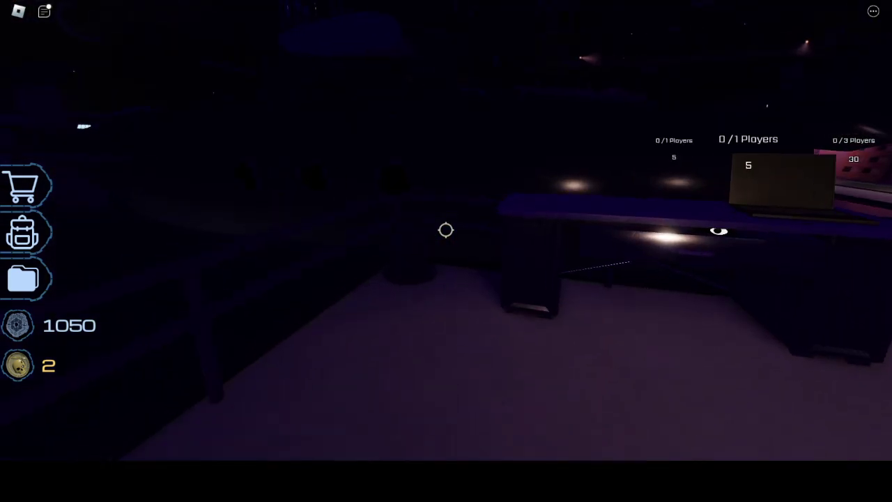
{"action": "key", "text": "w"}
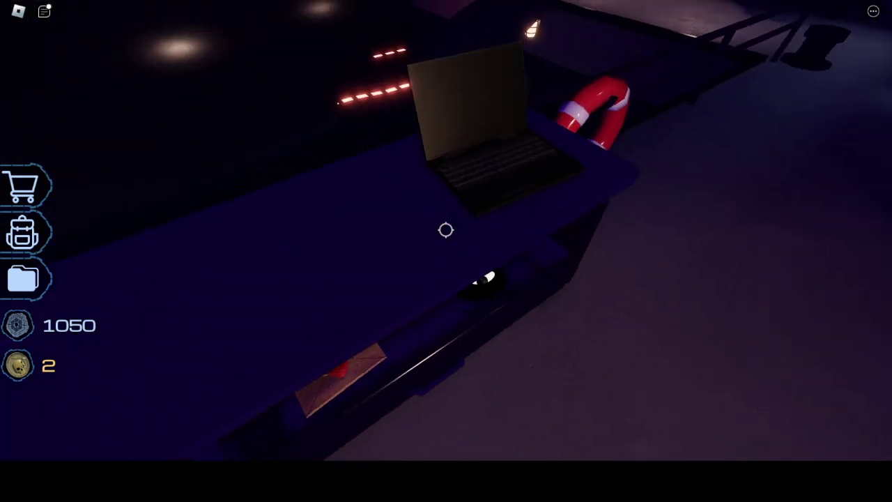
{"action": "key", "text": "w"}
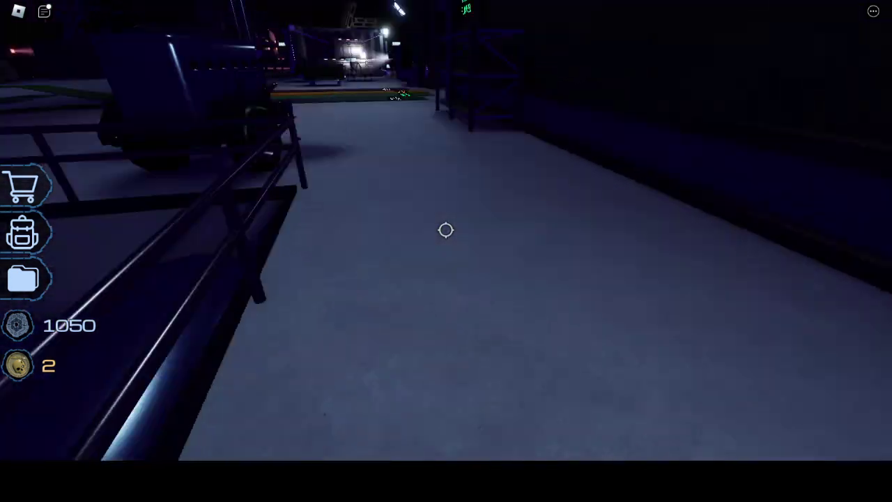
{"action": "key", "text": "w"}
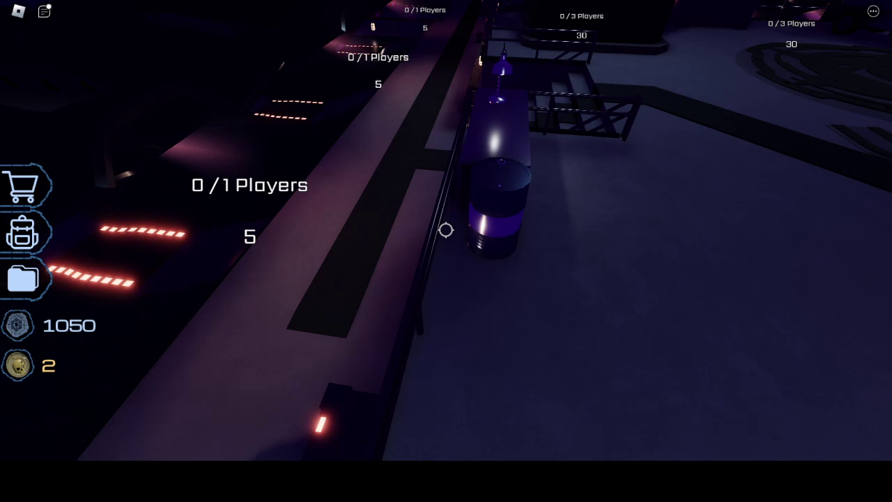
{"action": "key", "text": "w"}
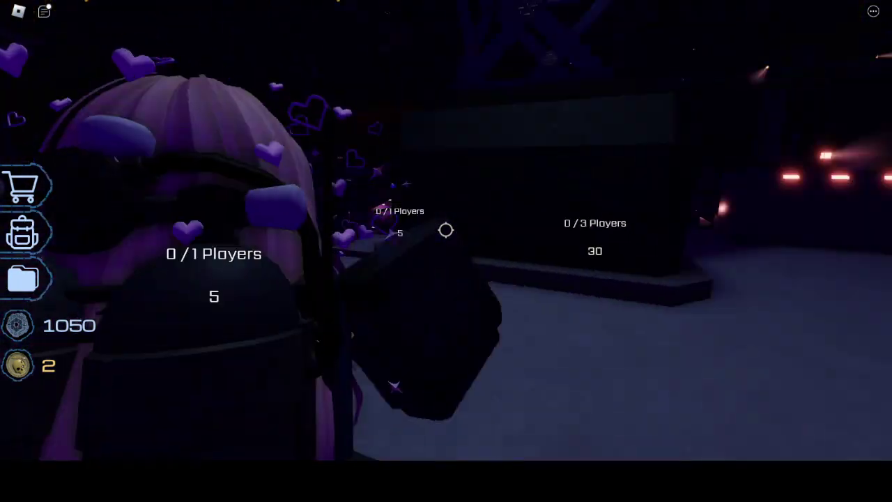
Cross the logo plaza and follow the yellow line between the shelving units toward the vehicles.
{"action": "key", "text": "w"}
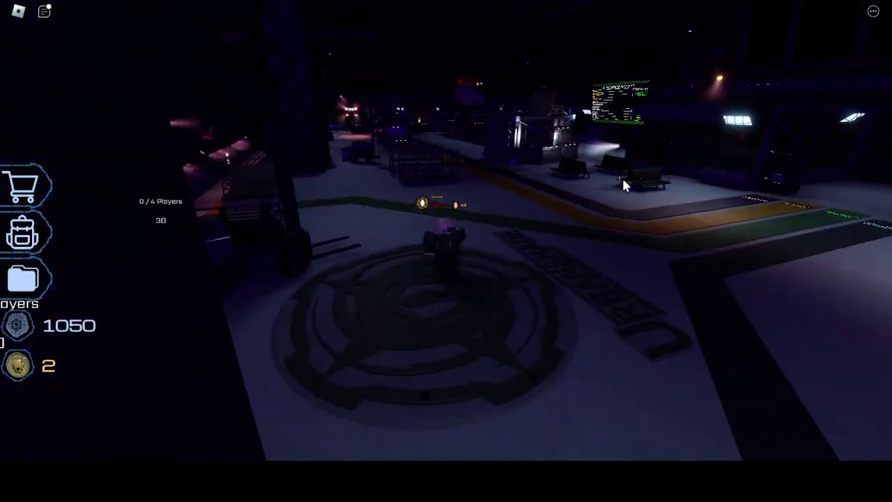
{"action": "key", "text": "w"}
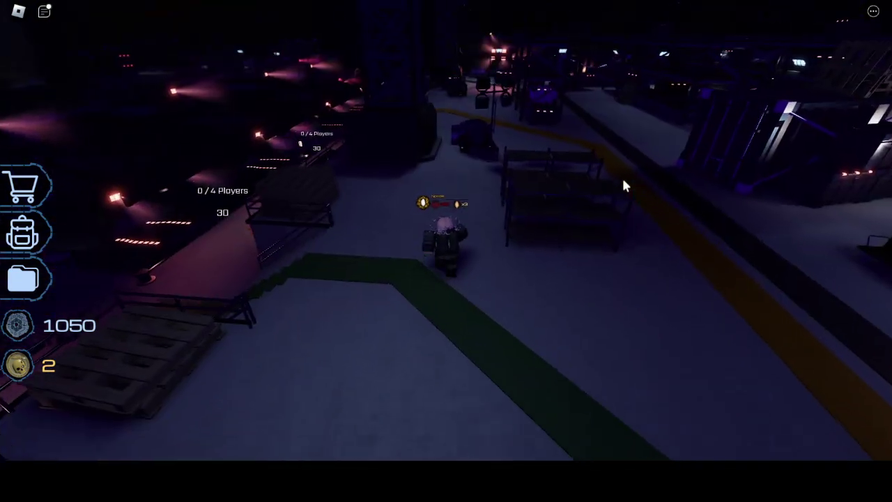
{"action": "key", "text": "w"}
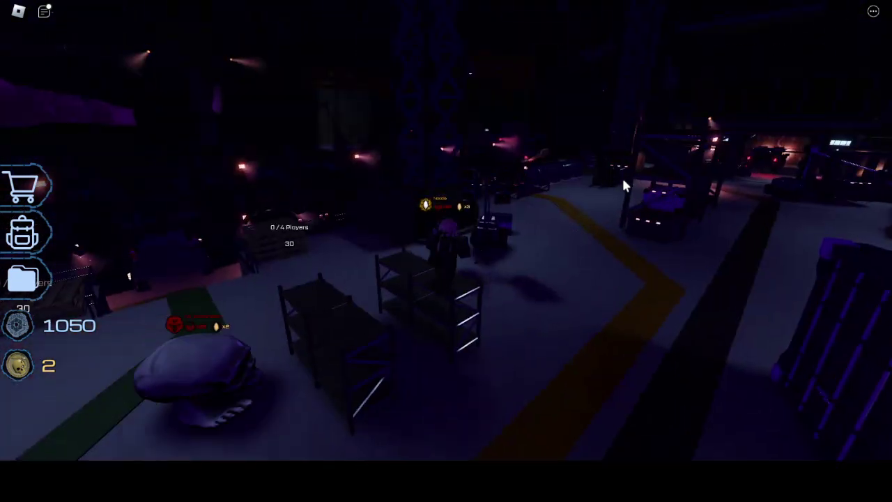
{"action": "key", "text": "w"}
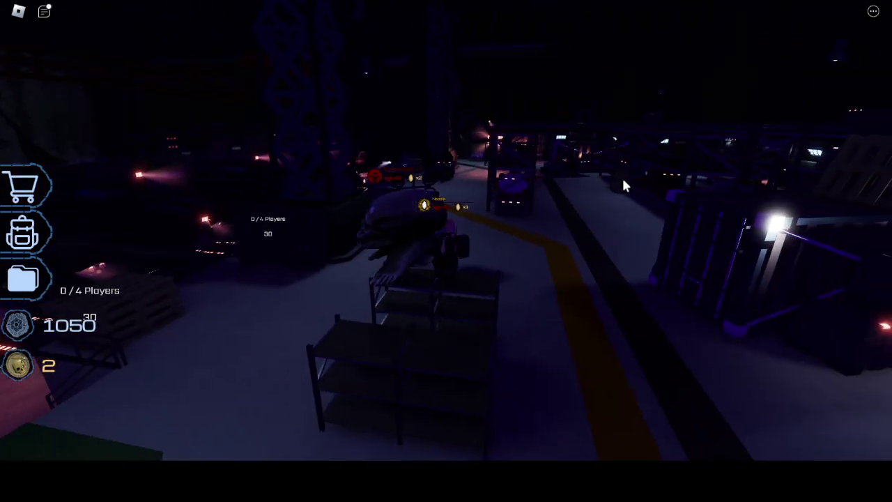
{"action": "key", "text": "w"}
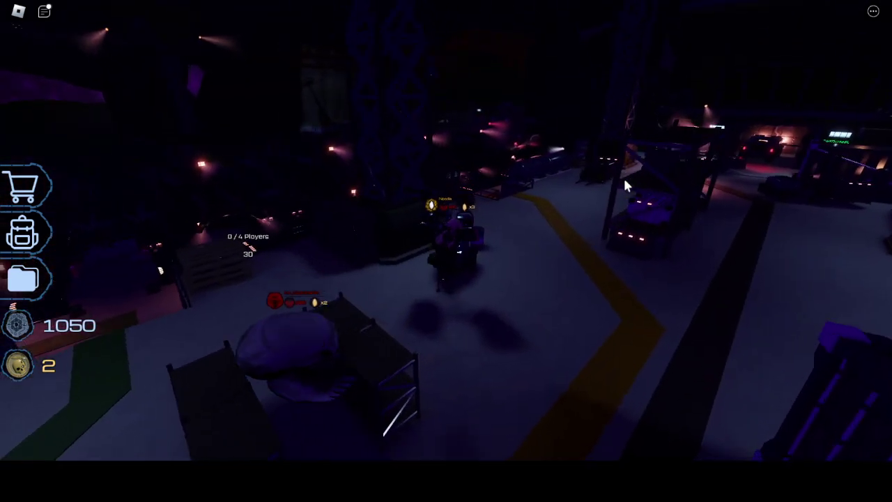